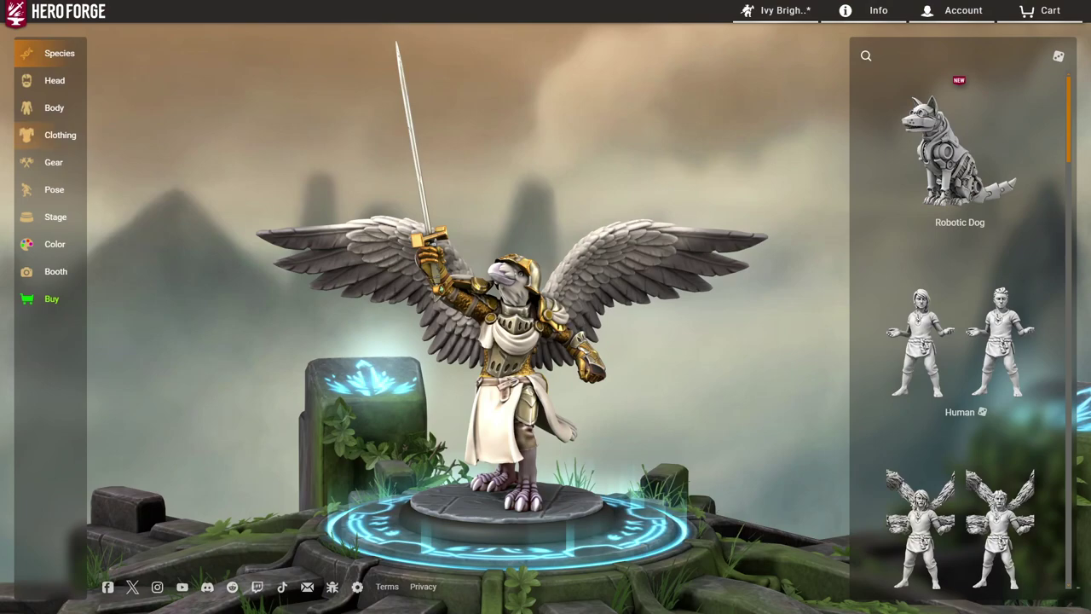
Filter the hand gear to shields and equip the Ornate Metal-bound Round Shield in the character's left hand.
left_click(51, 162)
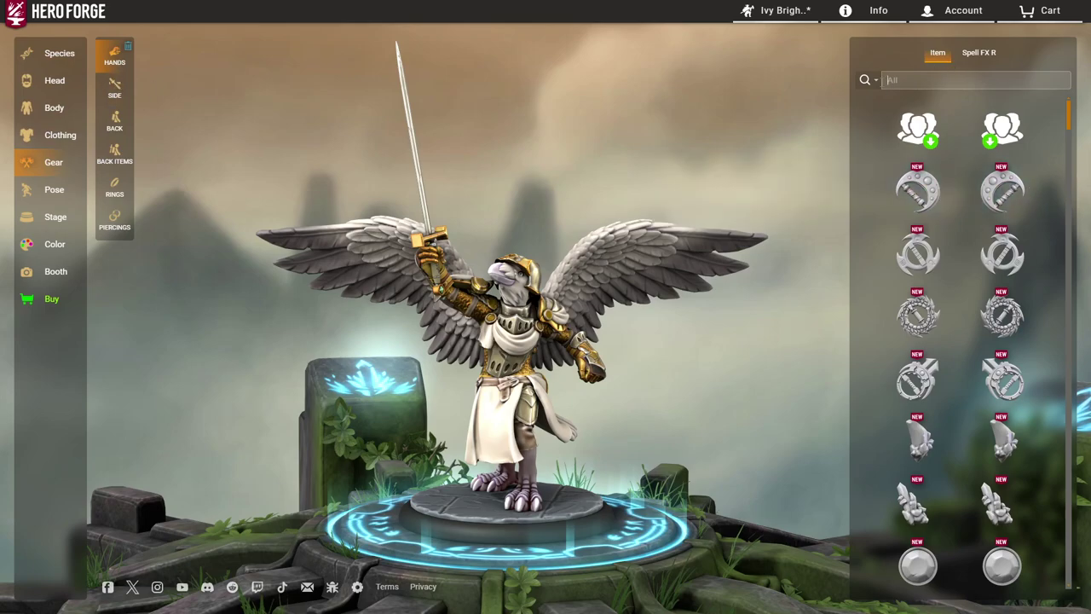
left_click(866, 80)
left_click(930, 101)
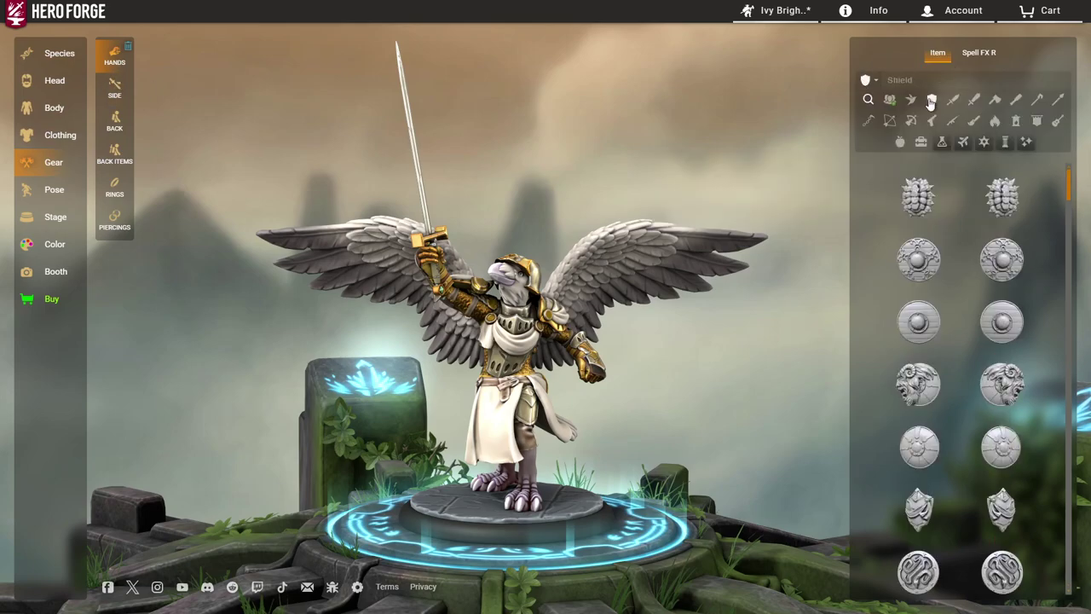
mouse_move(1016, 254)
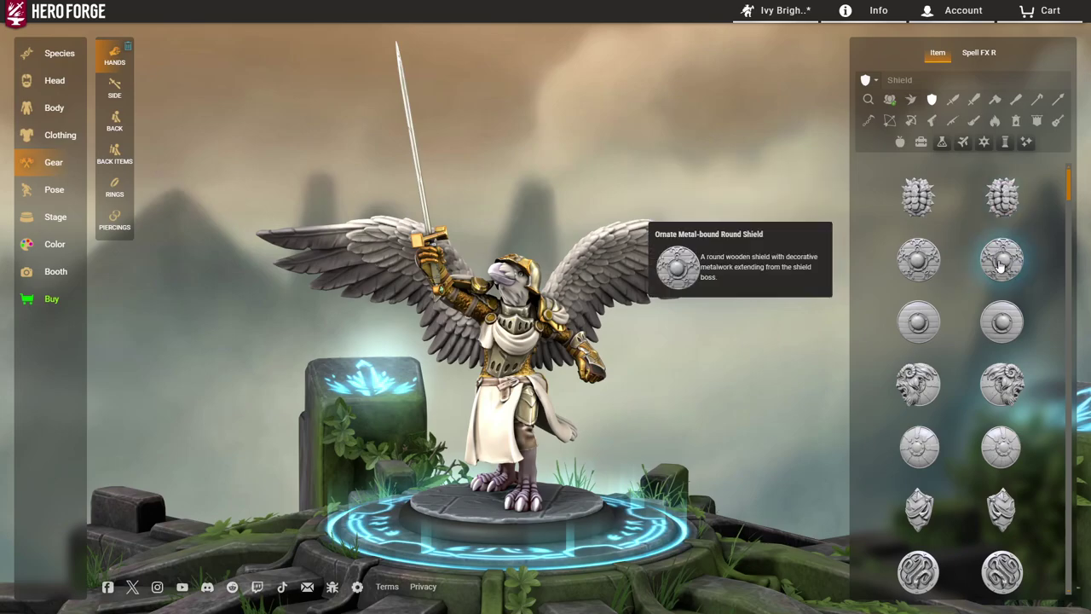
left_click(1001, 266)
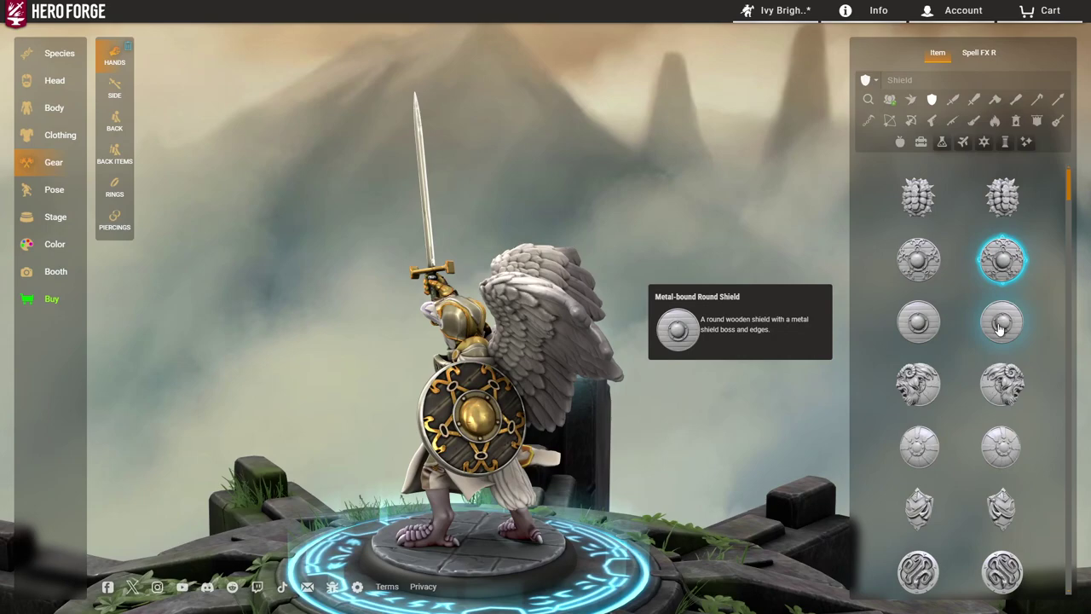
Try the horned beast-head round shield and the round shield with radiating metal bands in the left hand.
left_click(1006, 394)
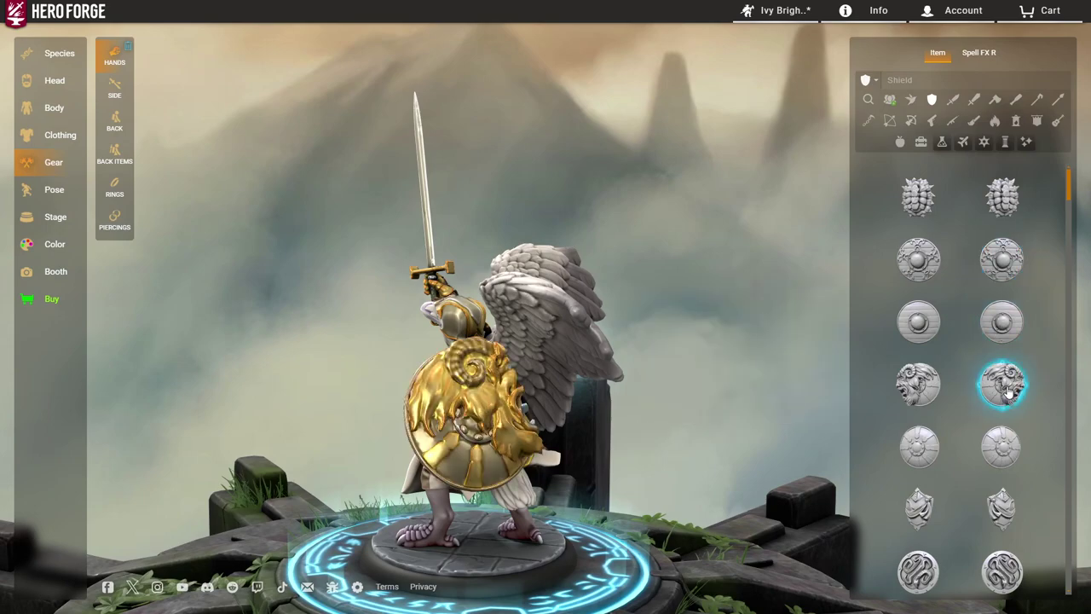
scroll(1008, 391, "down", 1)
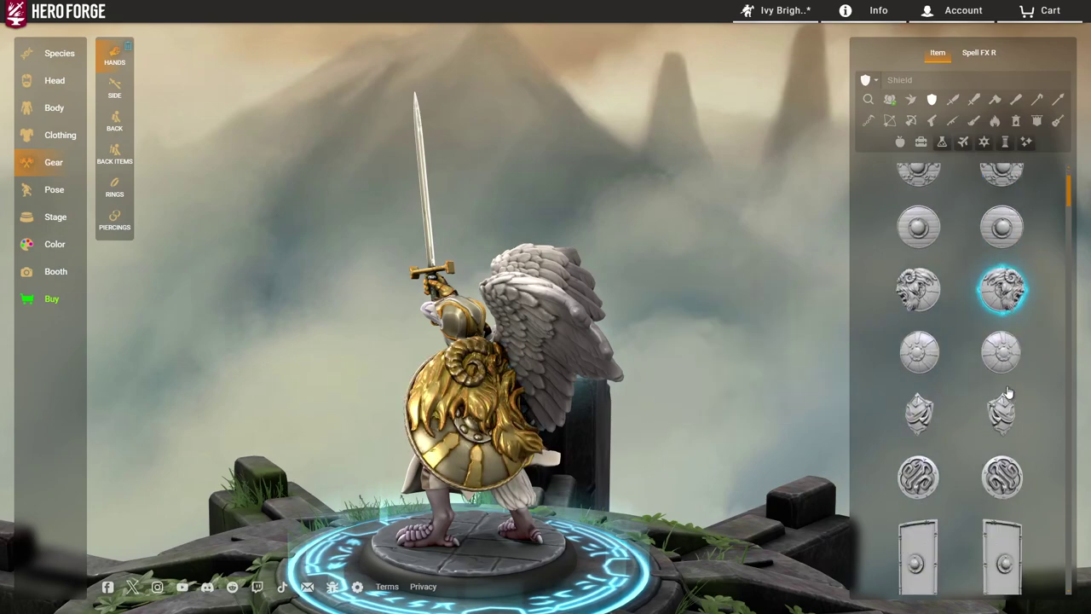
left_click(1006, 362)
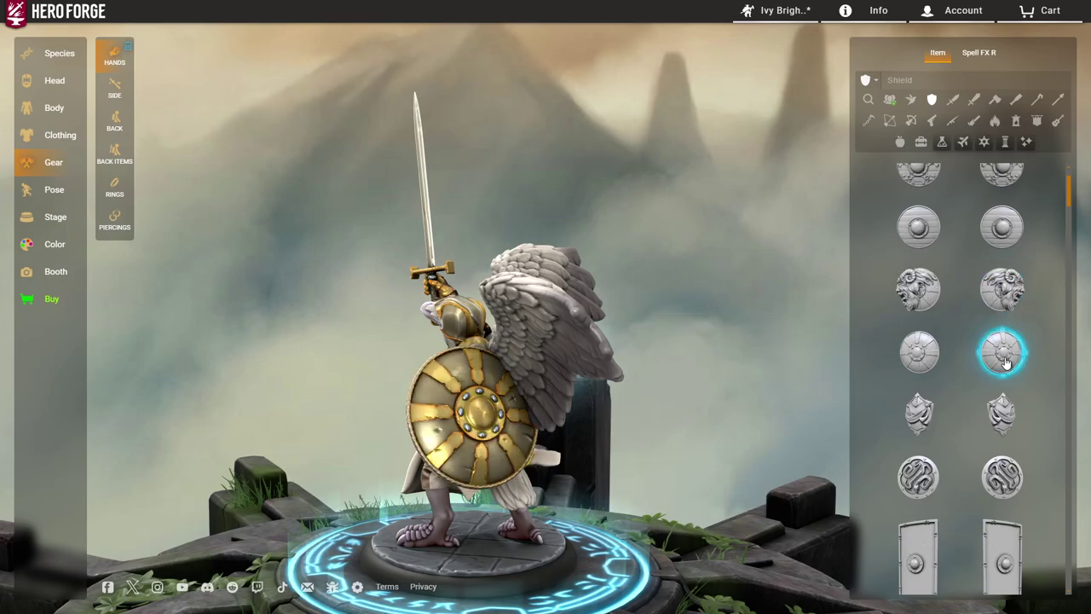
Try the pointed shield draped with cloth in the left hand and view it from the side.
scroll(1006, 362, "down", 1)
left_click(1006, 320)
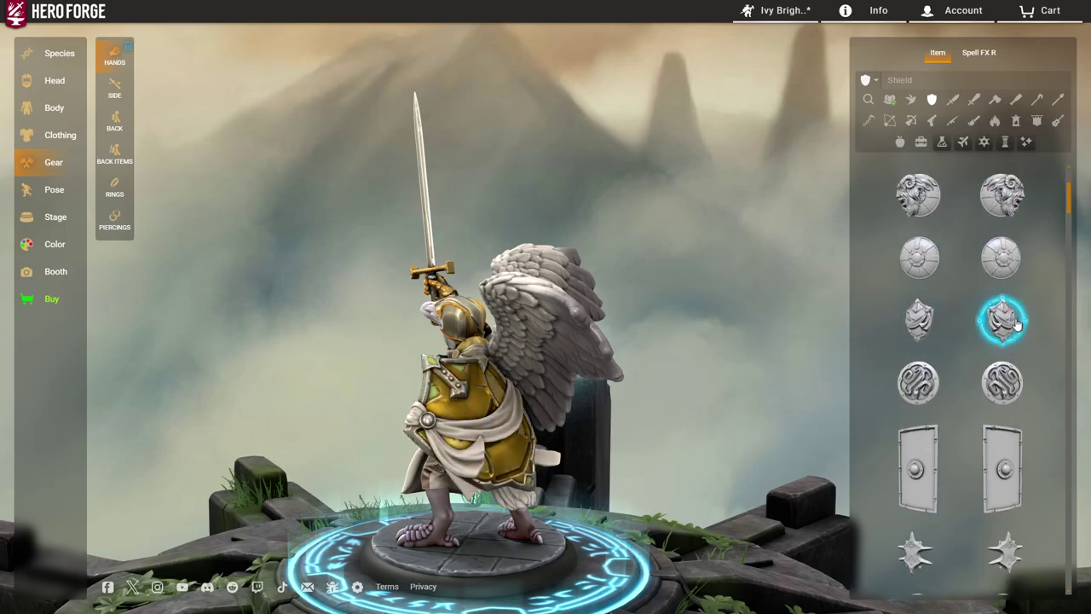
left_click_drag(549, 461, 633, 449)
Try the Embossed Round Shield with the orchid center in the left hand and inspect it from behind.
mouse_move(1014, 389)
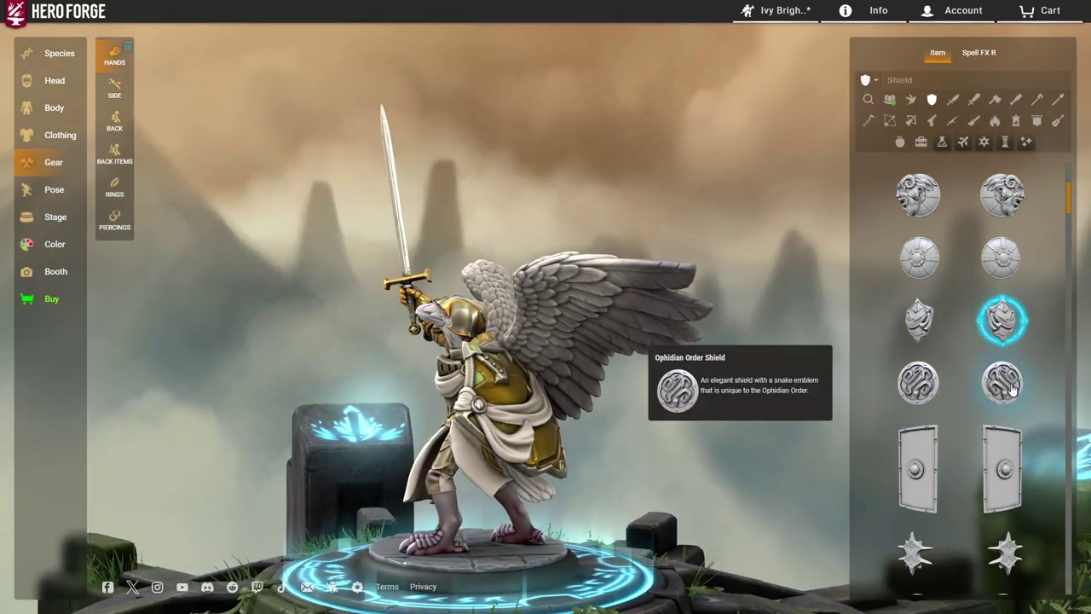
scroll(1015, 389, "down", 1)
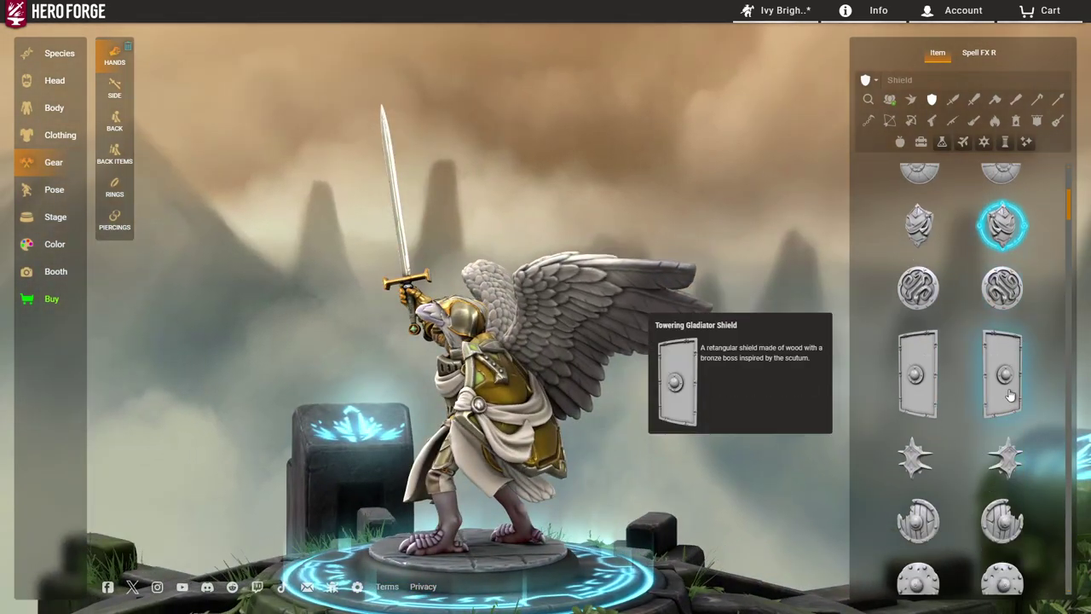
scroll(1012, 391, "down", 2)
scroll(1009, 393, "down", 4)
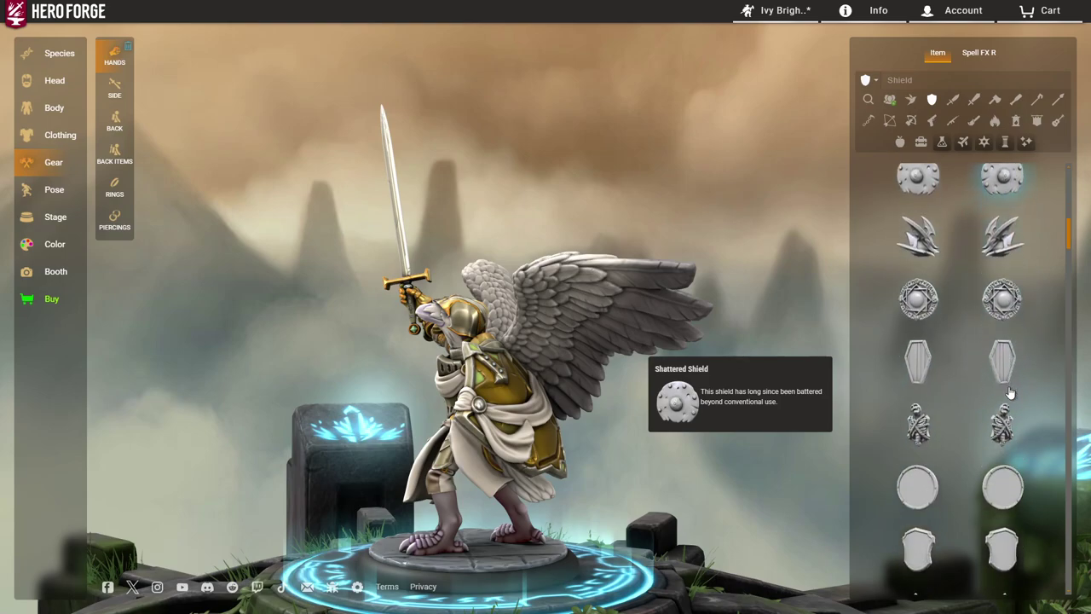
scroll(1011, 374, "down", 5)
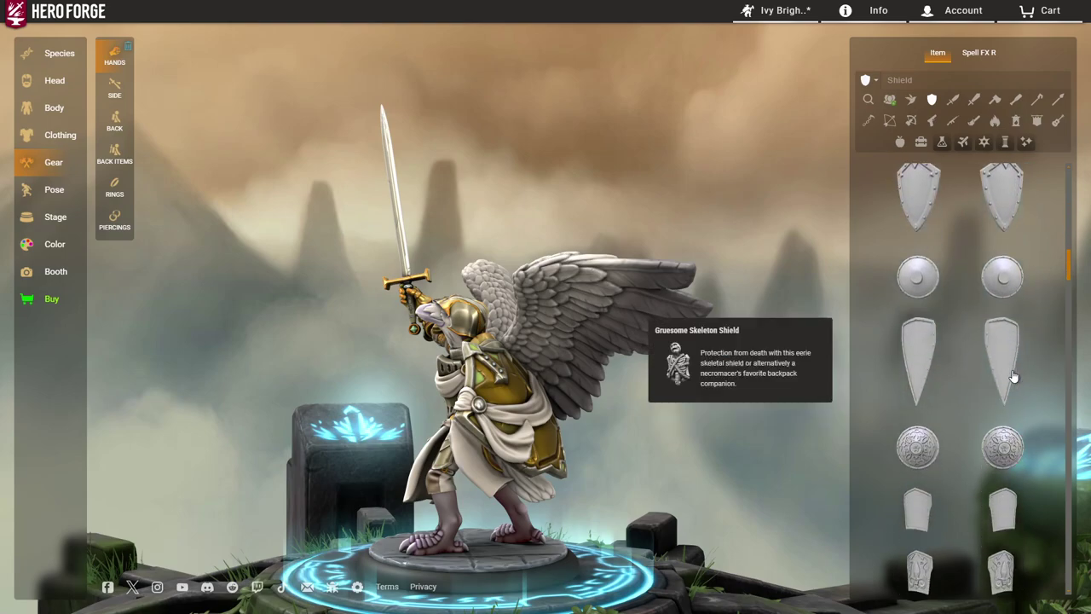
left_click(1008, 362)
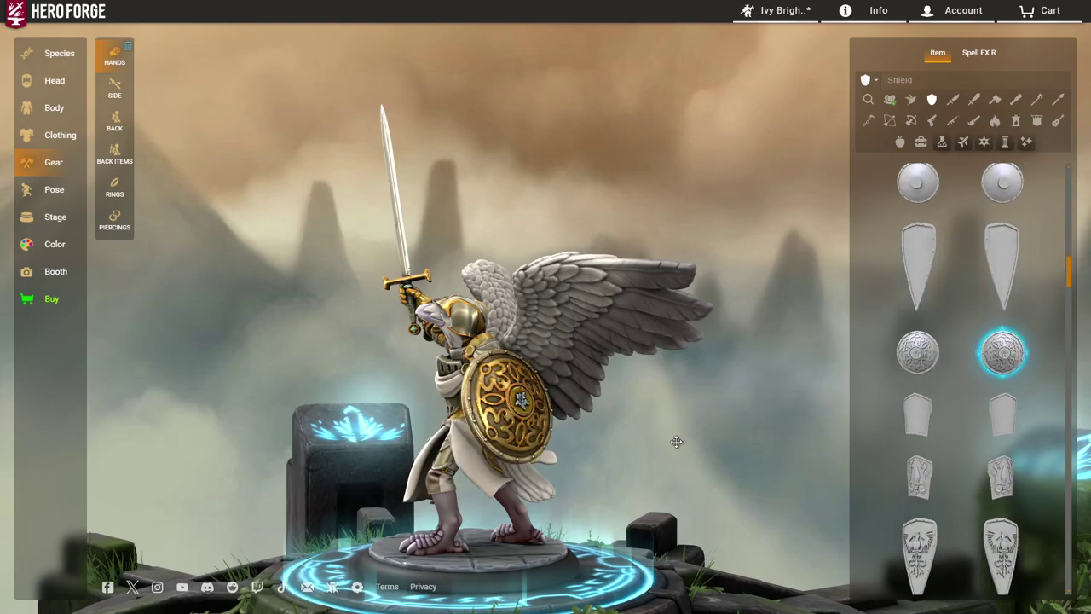
left_click_drag(674, 441, 559, 449)
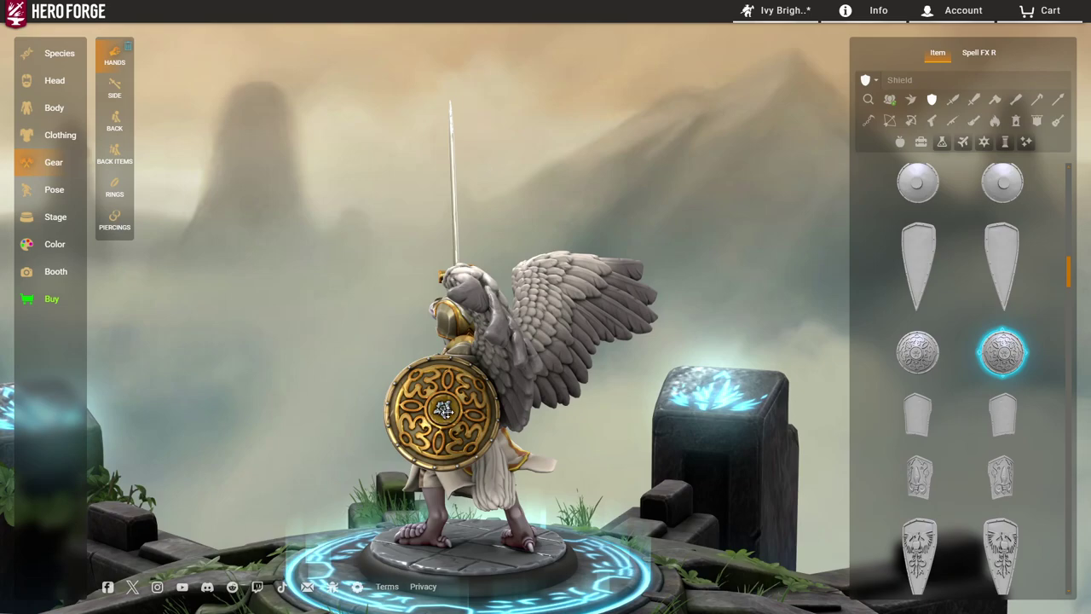
Try the long tapered shield with the spread-winged bird emblem in the left hand and inspect it.
scroll(997, 341, "down", 1)
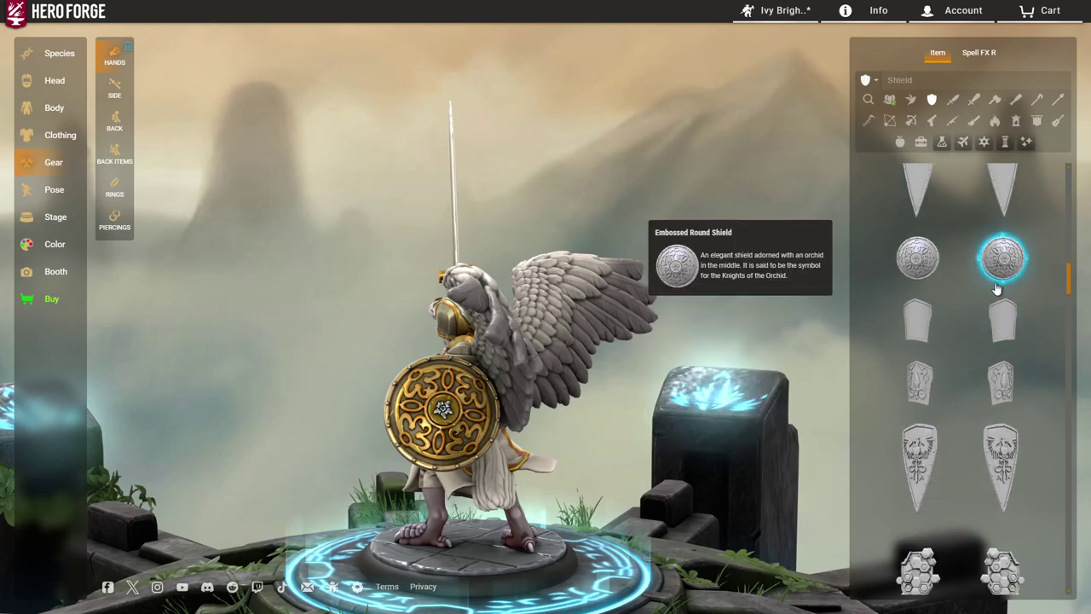
scroll(1006, 271, "down", 2)
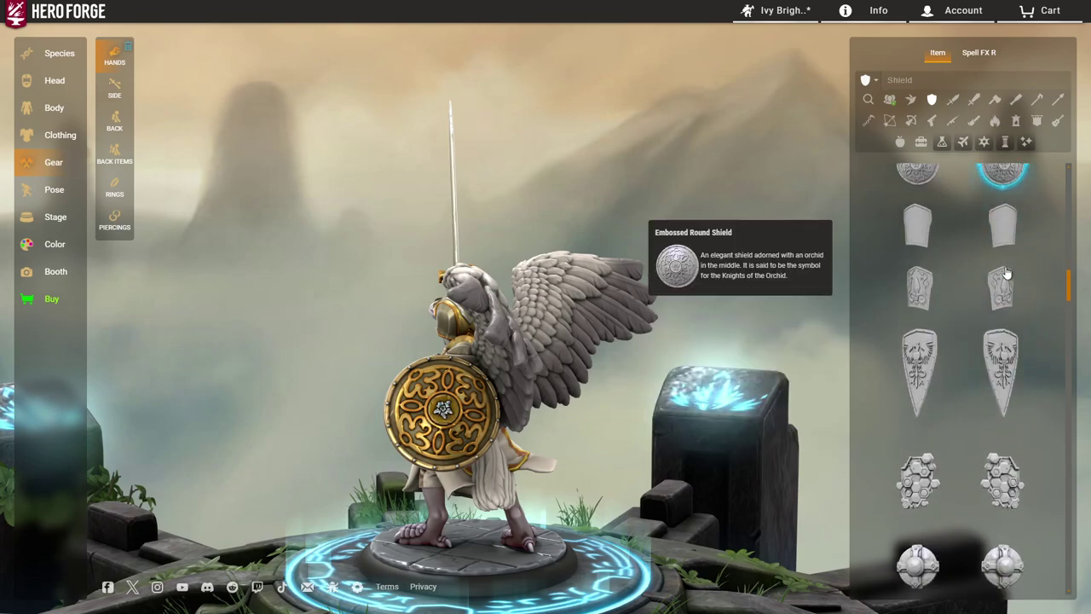
left_click(1006, 271)
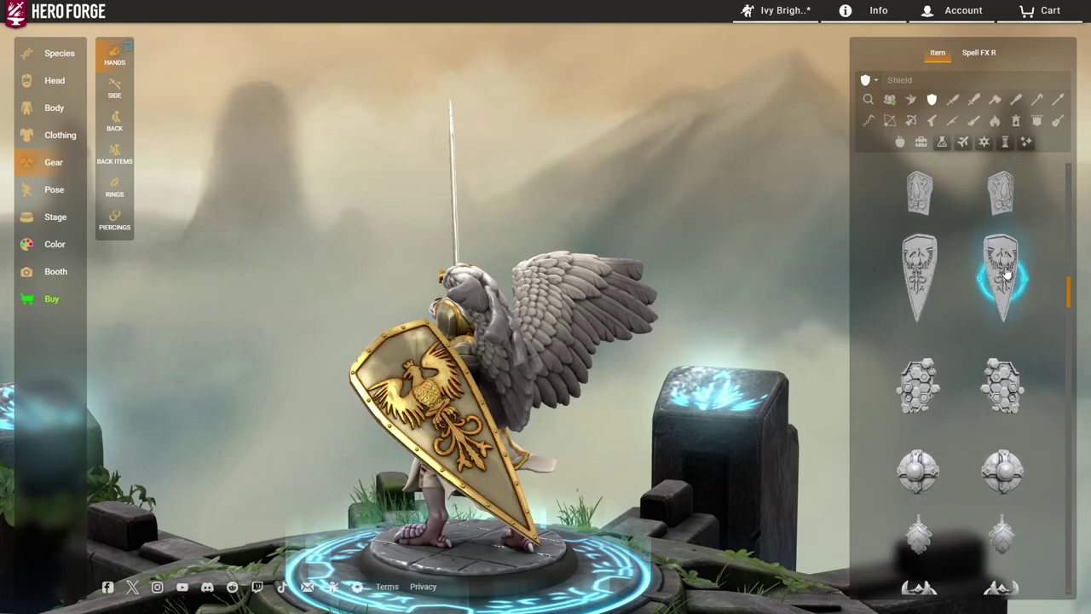
left_click_drag(641, 373, 701, 372)
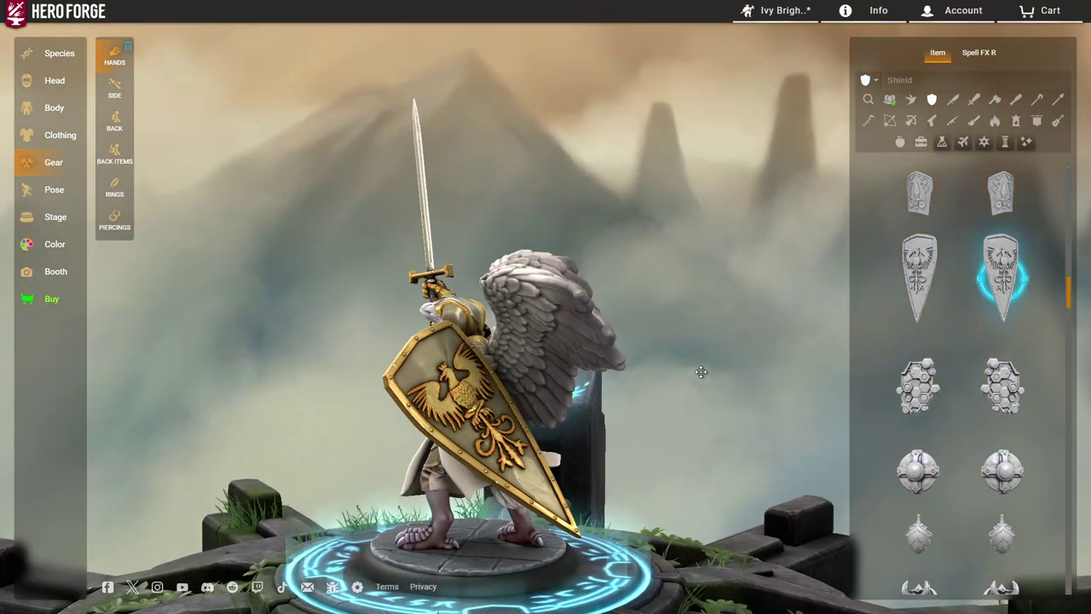
Try the leaf-shaped shield and the Repurposed Pirate Ship Wheel in the left hand.
scroll(1012, 296, "down", 2)
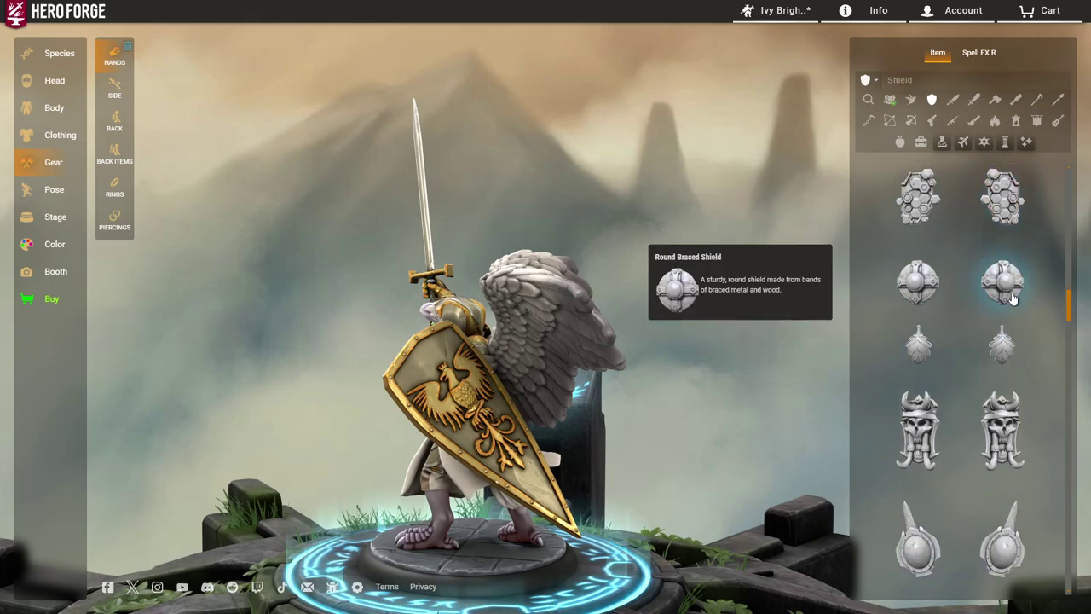
left_click(995, 349)
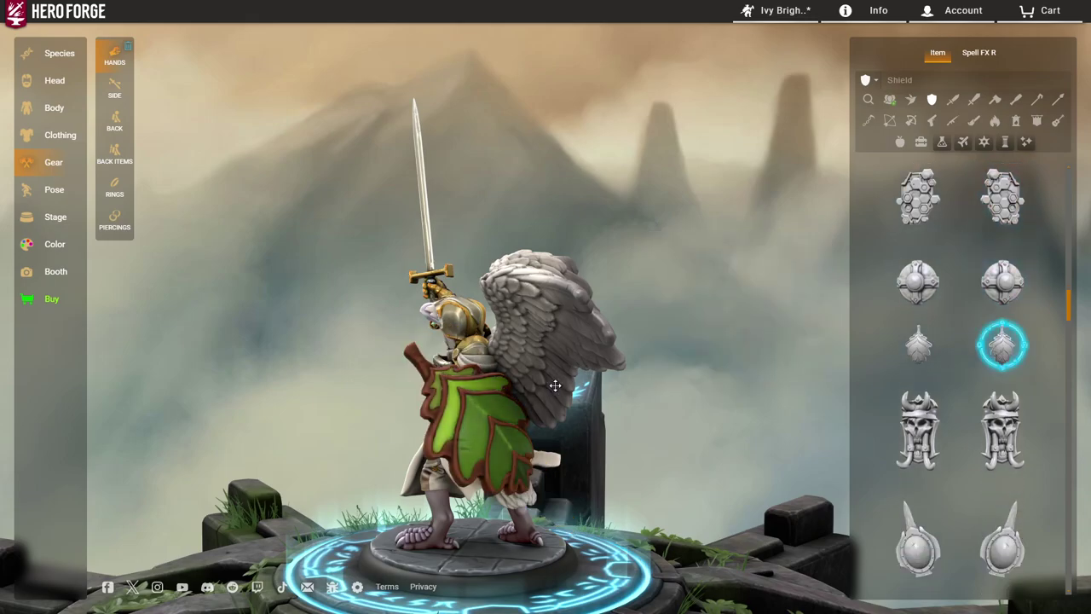
mouse_move(580, 382)
left_mouse_down()
mouse_move(860, 363)
mouse_move(580, 382)
left_mouse_up()
scroll(972, 386, "down", 4)
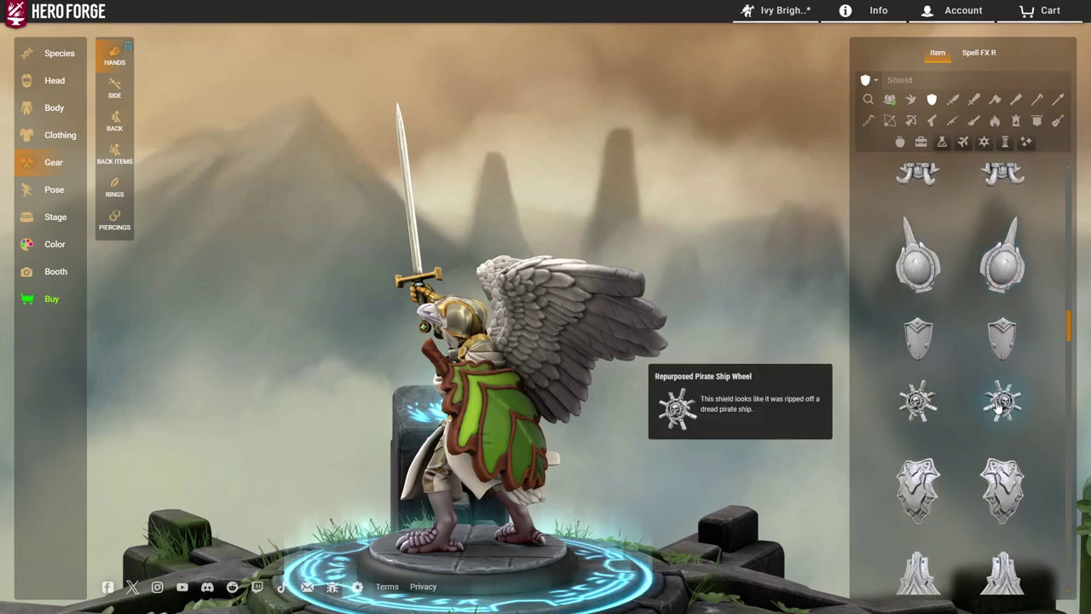
left_click(1000, 394)
Try the Gorgon Shield and the rib-bone shield in the left hand.
scroll(1001, 401, "down", 1)
scroll(1002, 400, "down", 3)
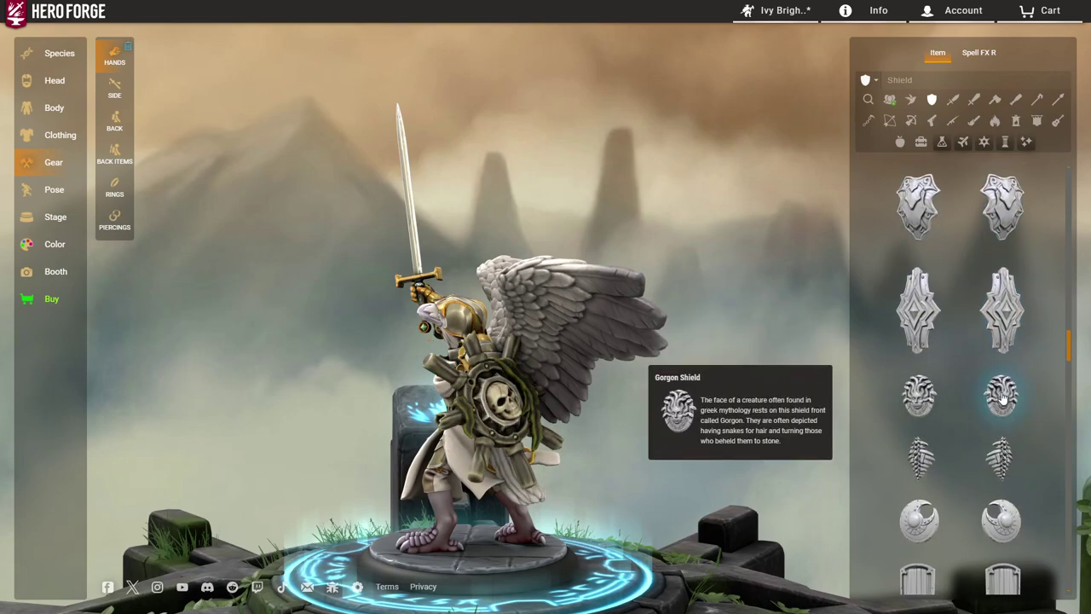
left_click(1012, 309)
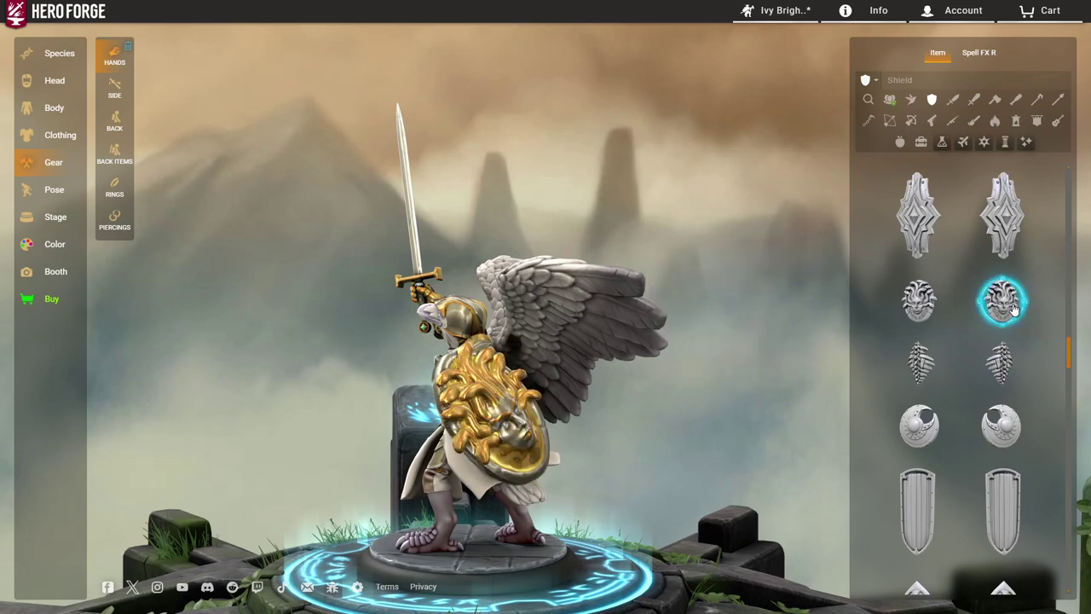
scroll(1010, 294, "down", 1)
left_click(1012, 288)
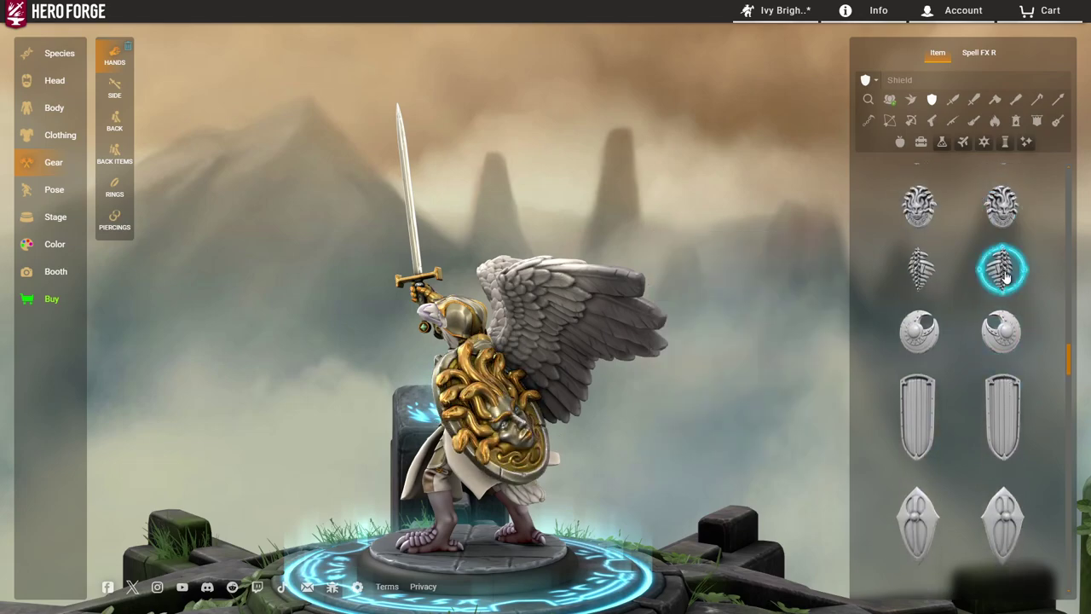
Try the Crescent Solar Shield in the left hand and inspect its face from behind the figure.
scroll(1013, 341, "down", 1)
scroll(1013, 358, "down", 1)
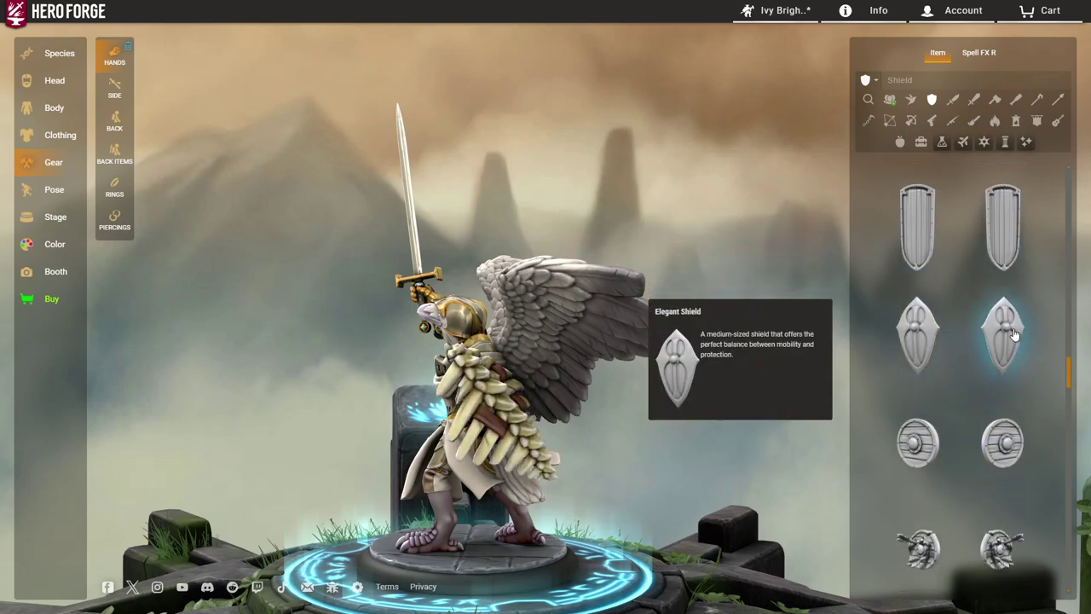
scroll(1006, 256, "up", 1)
left_click(1000, 243)
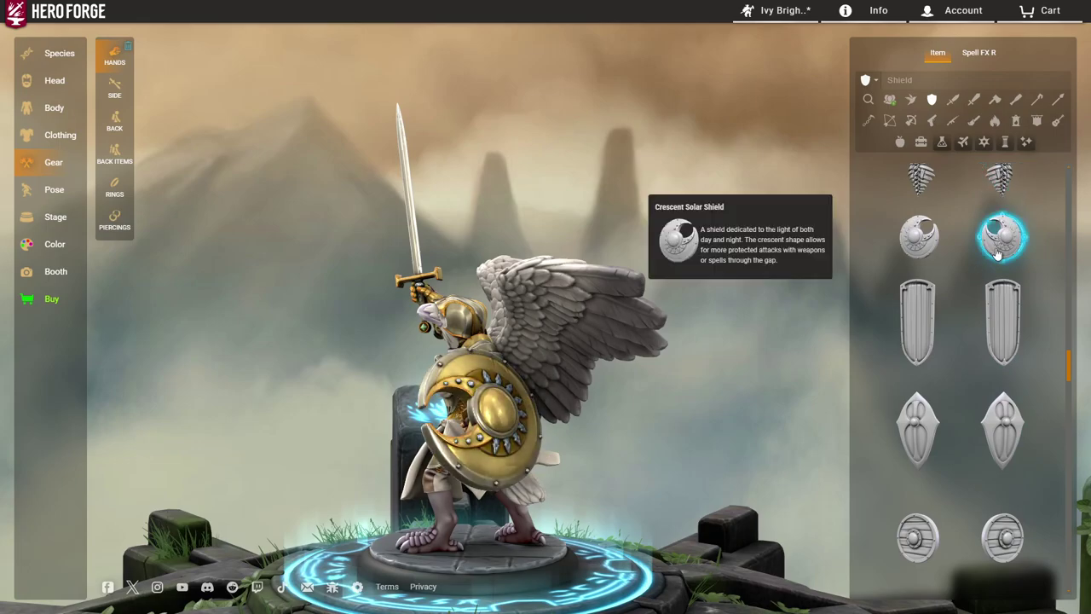
left_click_drag(724, 384, 424, 409)
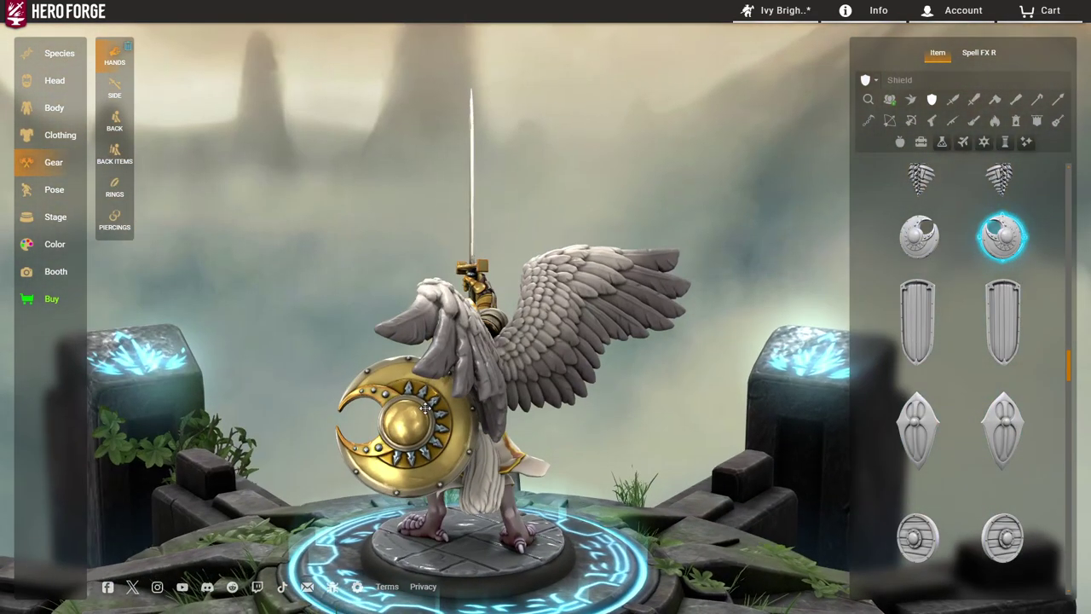
Try the Royal Shield and the openwork scroll-pattern shield in the left hand.
scroll(1035, 378, "down", 5)
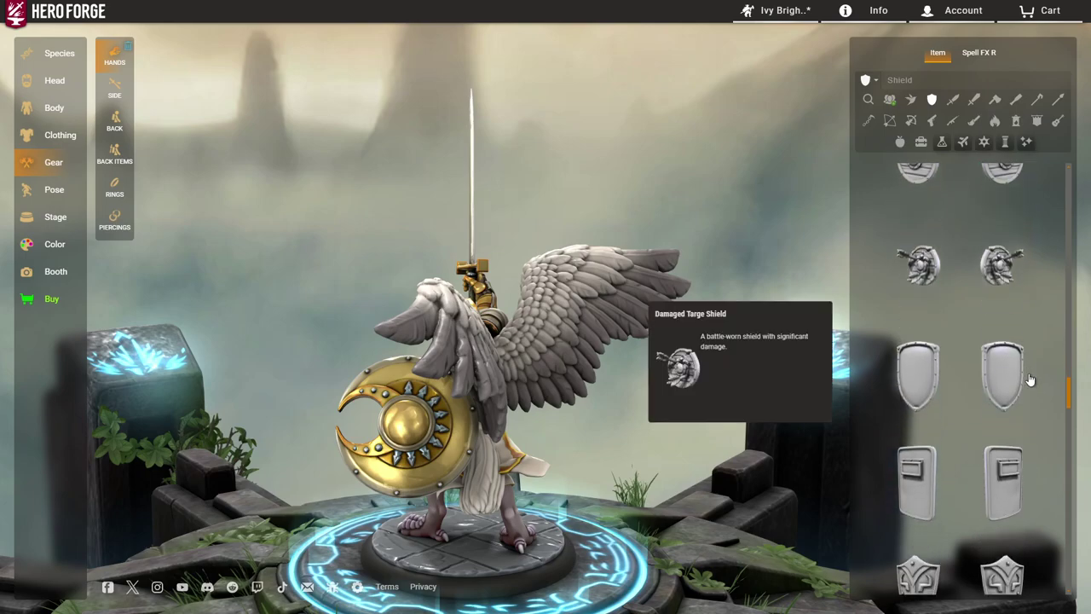
scroll(1029, 378, "down", 4)
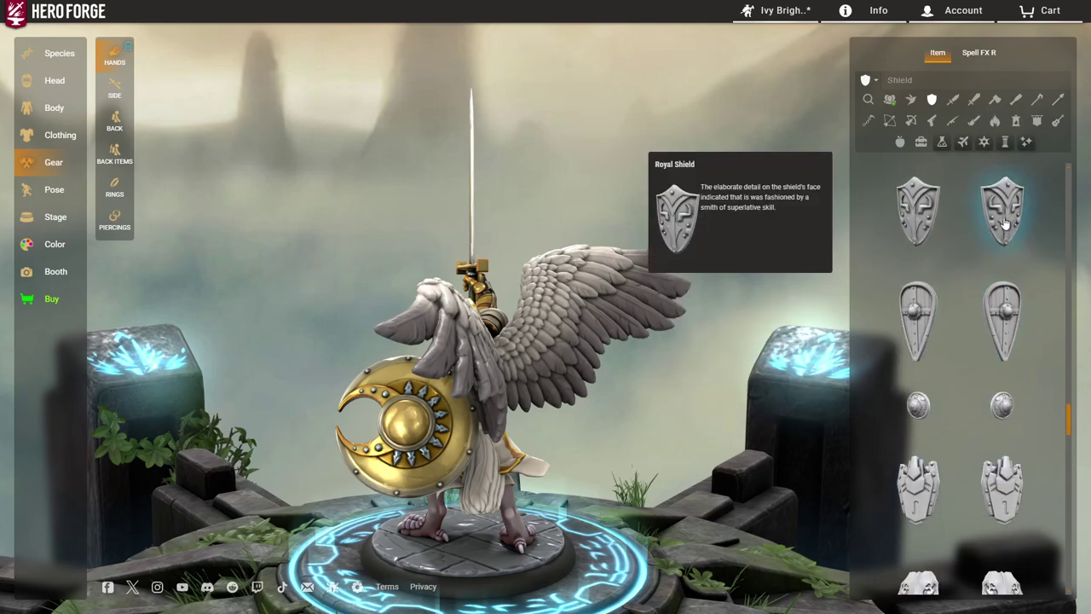
left_click(1004, 217)
scroll(1001, 347, "down", 2)
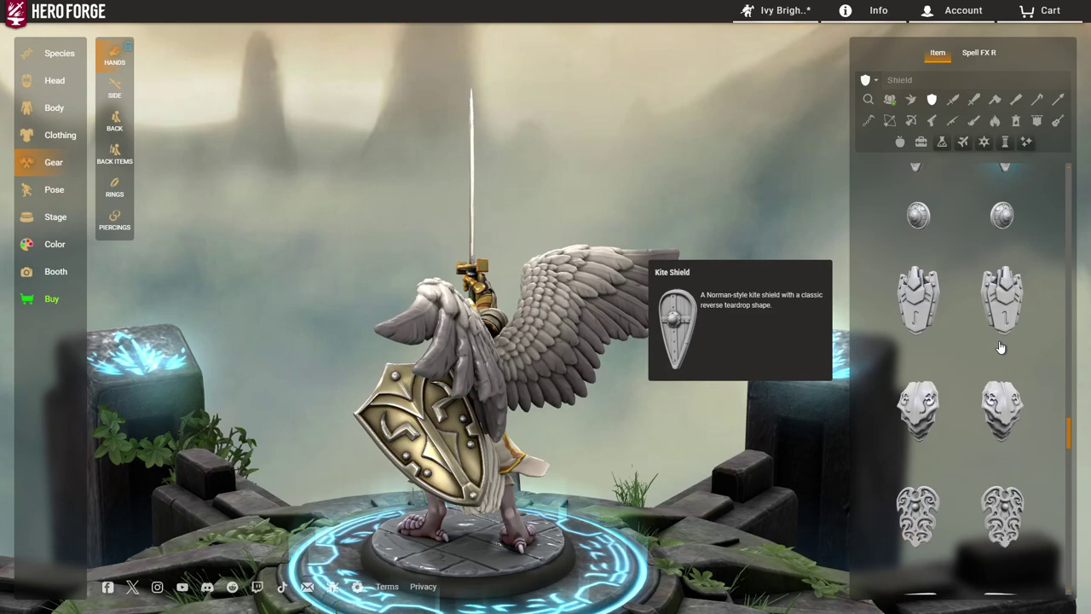
scroll(1000, 346, "down", 2)
left_click(1000, 333)
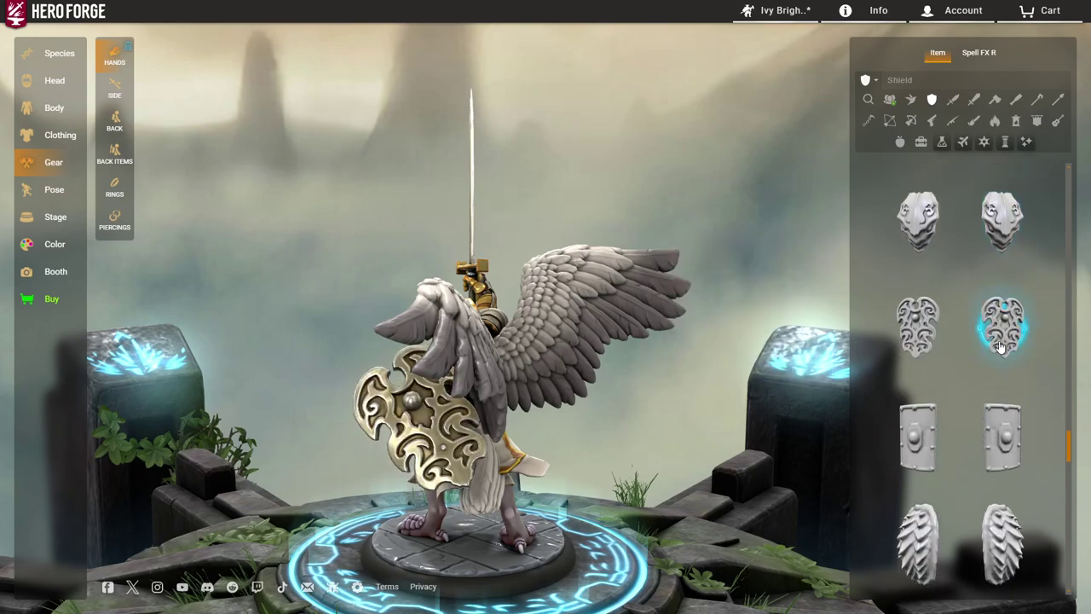
Equip the round shield decorated with leafy sprigs in the left hand and look through the shields listed below it.
scroll(1000, 347, "down", 5)
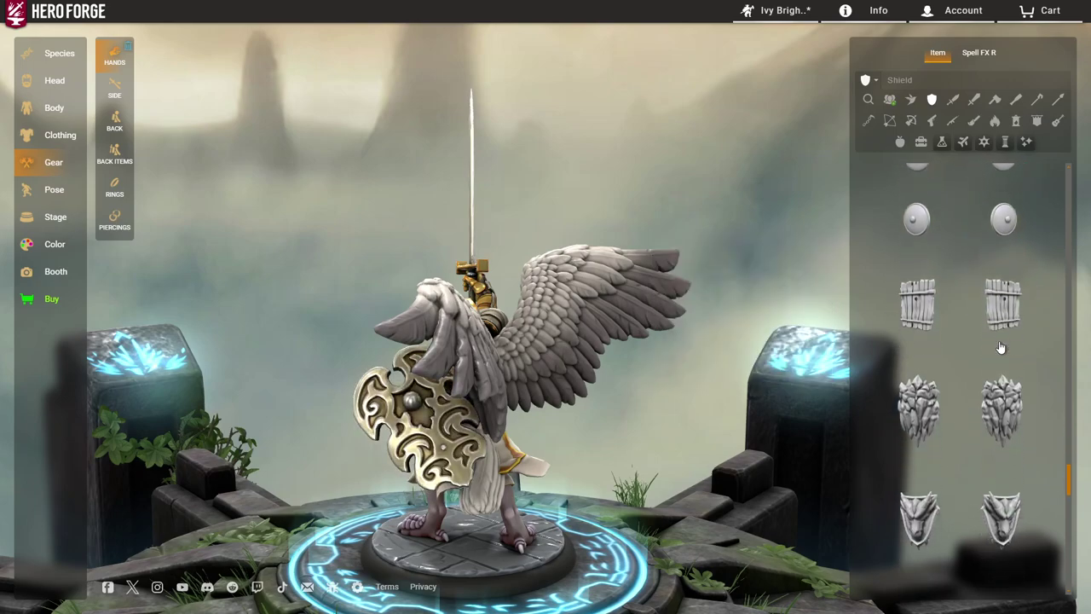
scroll(1000, 347, "down", 6)
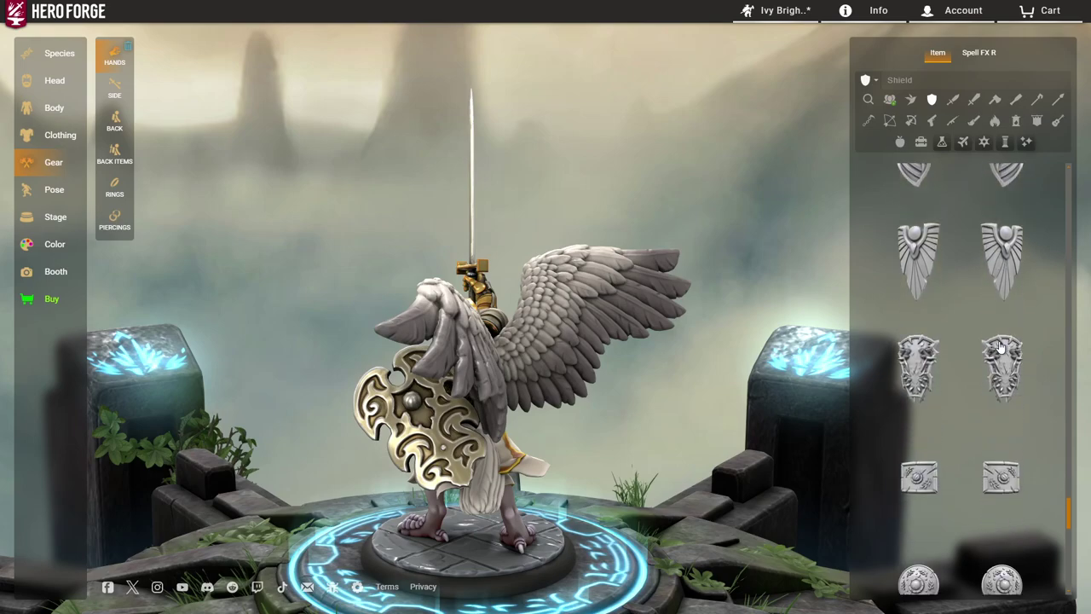
scroll(1001, 341, "down", 3)
left_click(1005, 315)
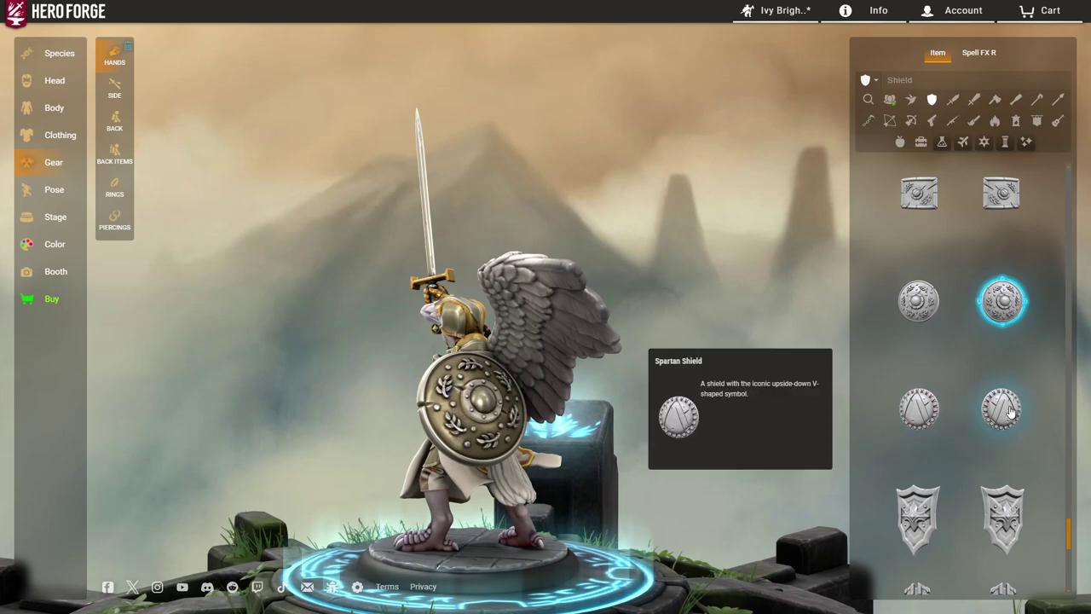
scroll(1005, 383, "down", 2)
scroll(1008, 419, "down", 2)
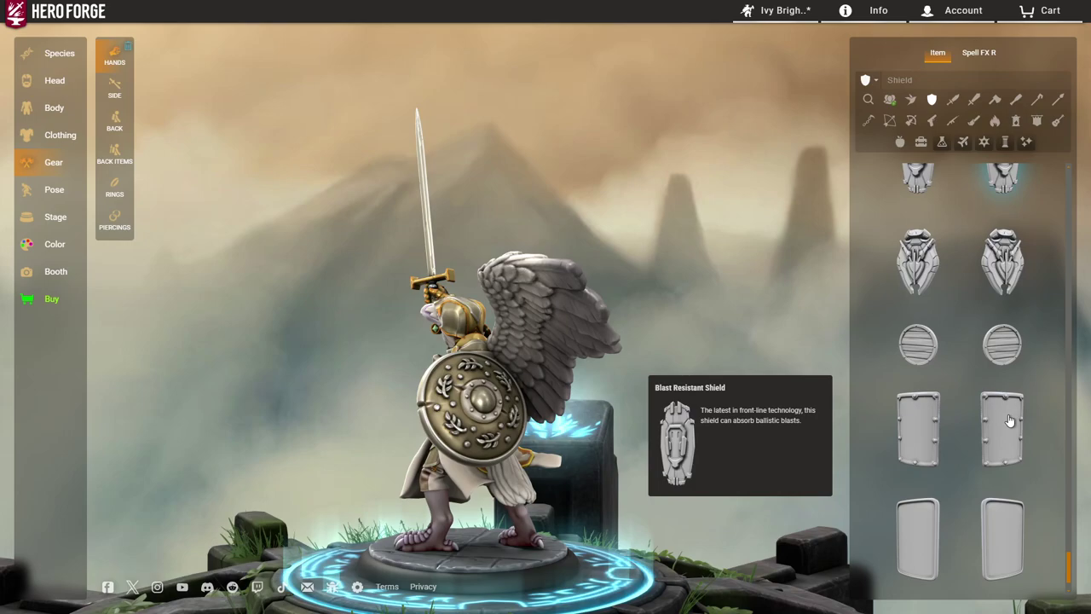
Equip the round shield with the openwork scroll pattern in the left hand and inspect it from the side and front.
scroll(1011, 413, "up", 4)
scroll(1011, 413, "up", 10)
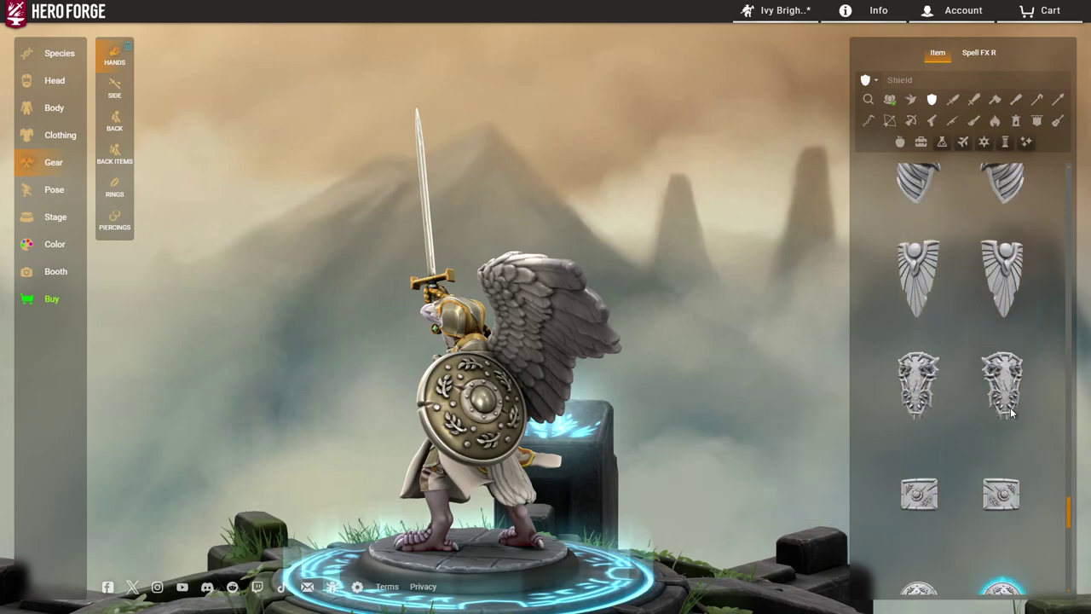
scroll(1010, 407, "up", 10)
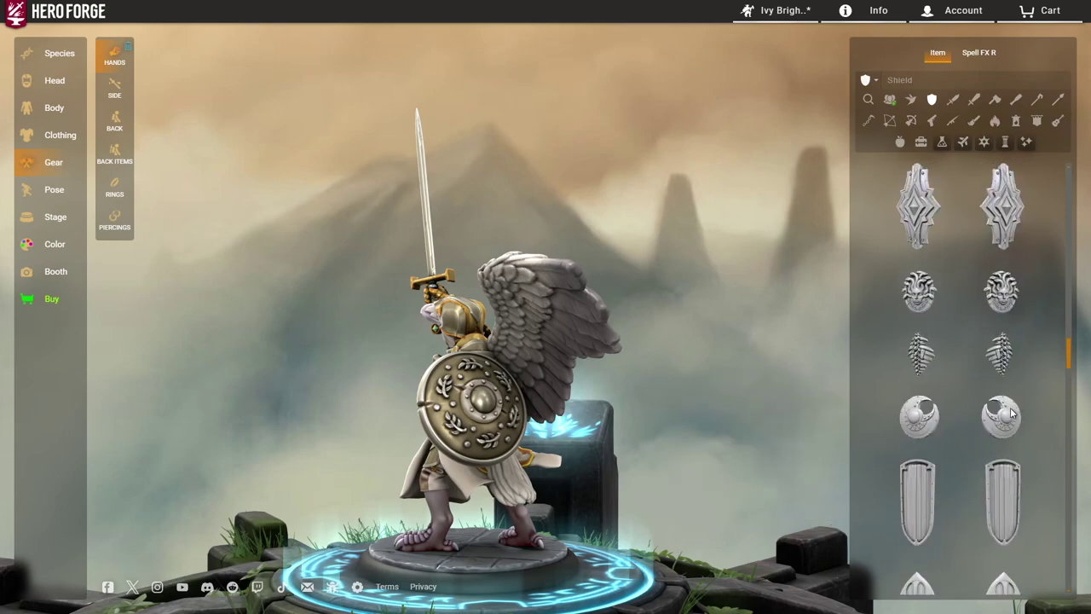
scroll(1009, 400, "up", 6)
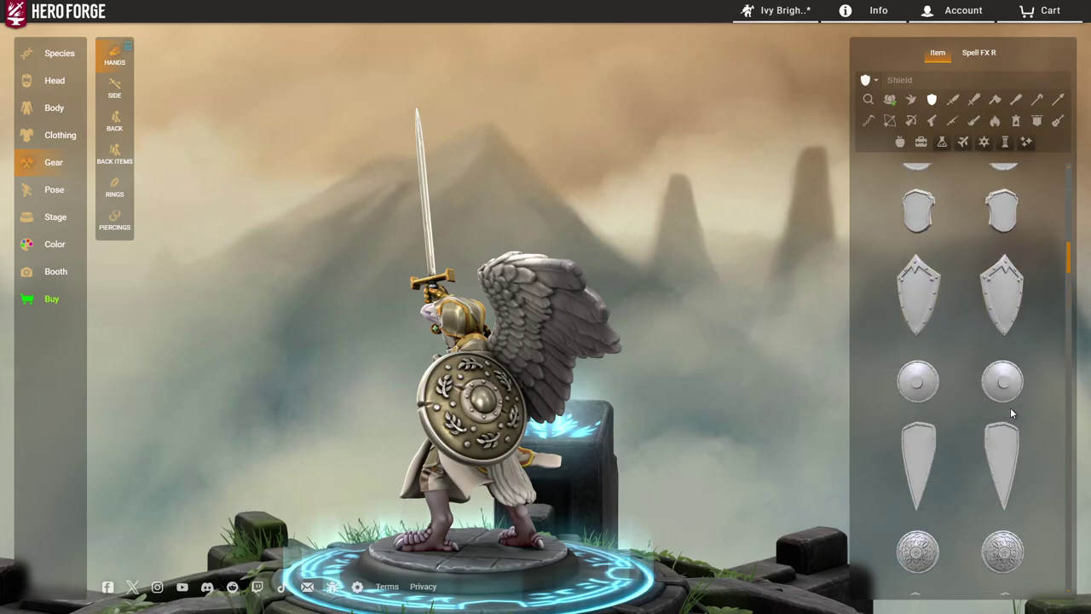
left_click(1002, 370)
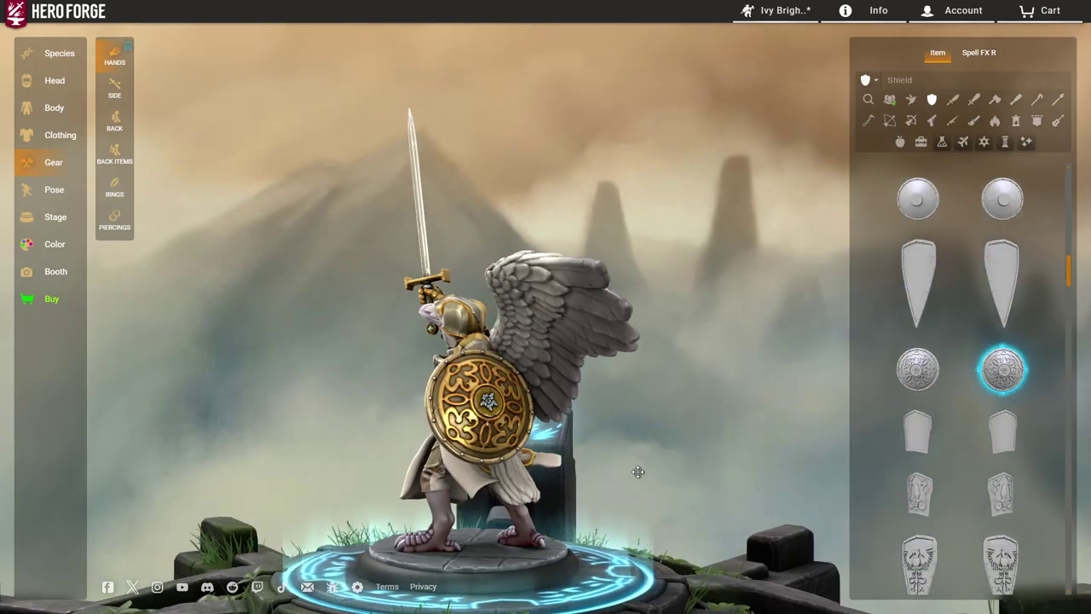
left_click_drag(635, 470, 575, 464)
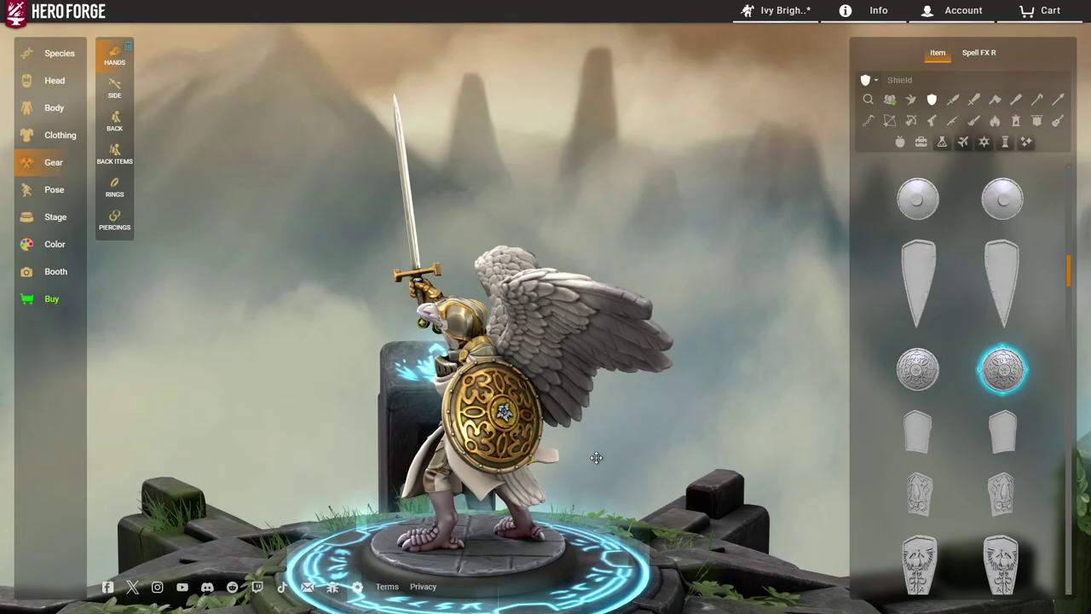
left_click_drag(596, 458, 696, 483)
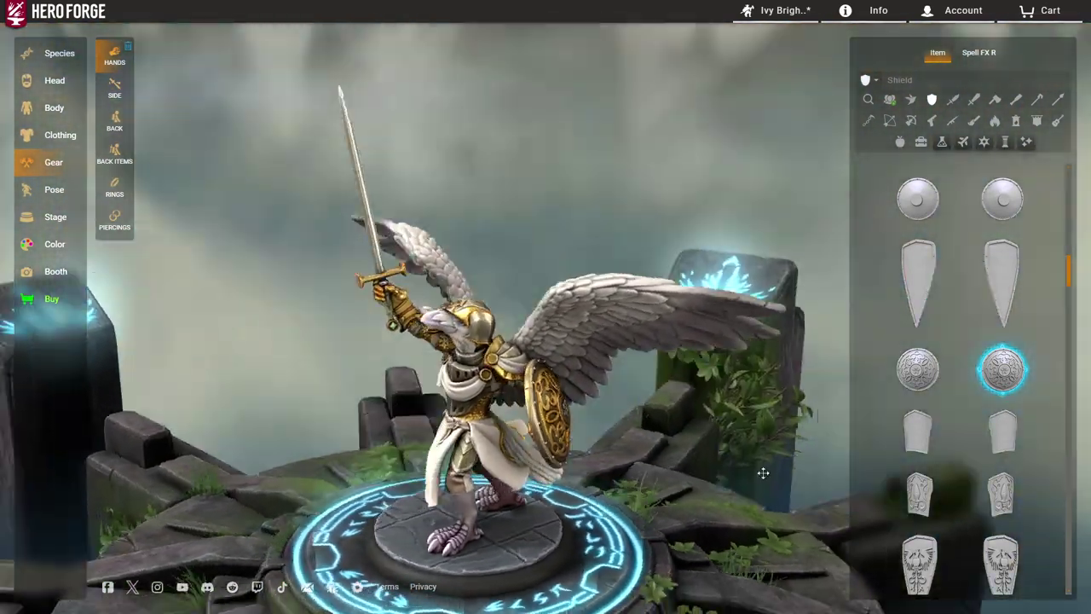
left_click_drag(763, 472, 834, 461)
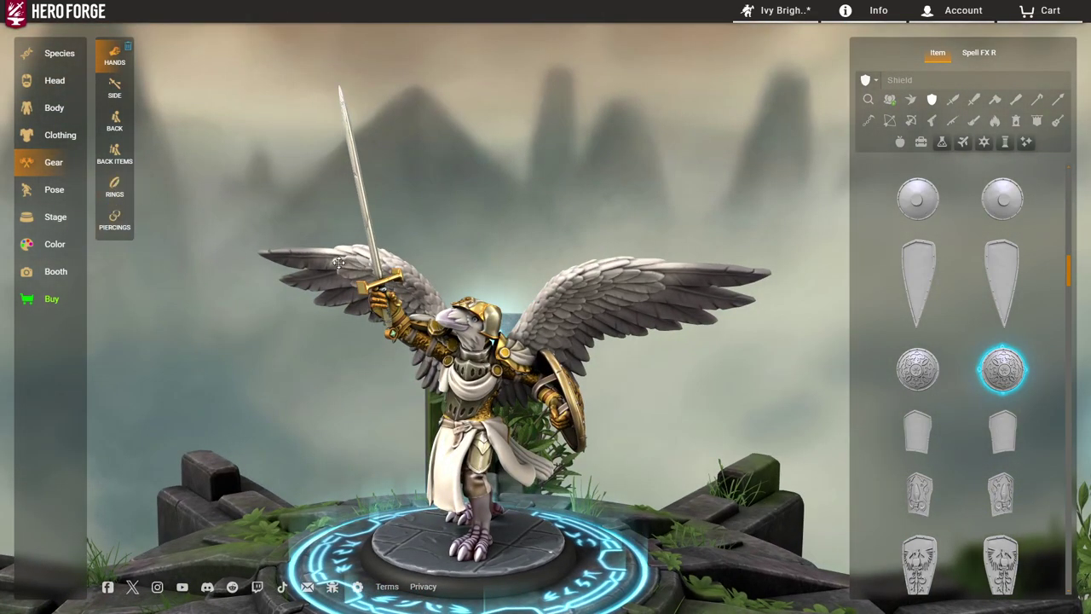
mouse_move(650, 423)
left_mouse_down()
mouse_move(767, 423)
mouse_move(650, 423)
left_mouse_up()
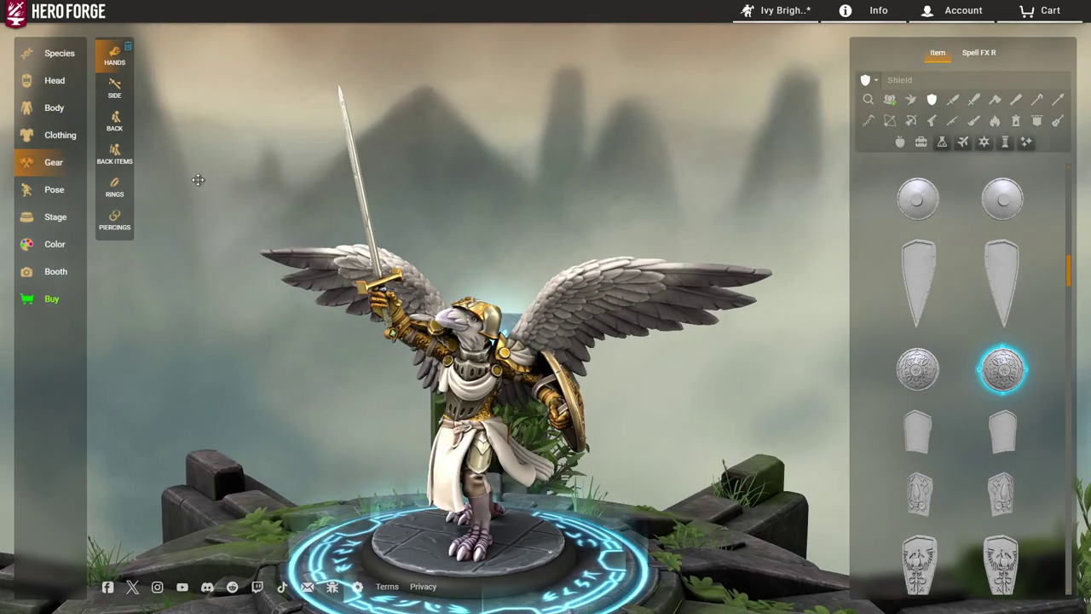
Adjust the left arm's advanced pose by slightly lowering the shoulder Twist and raising the shoulder Bend to turn the shield forward.
left_click(50, 191)
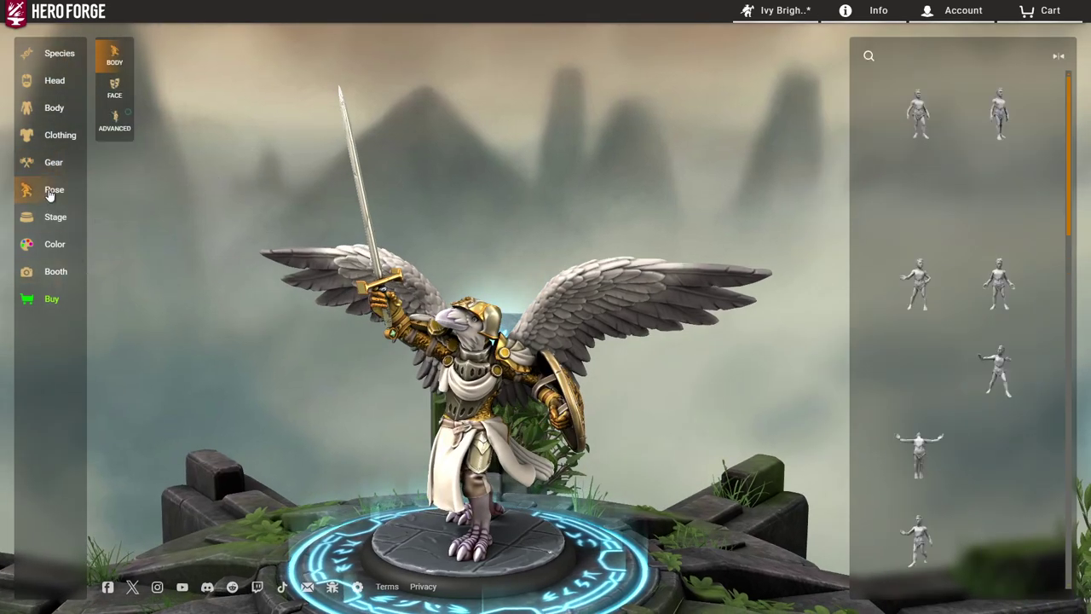
left_click(114, 120)
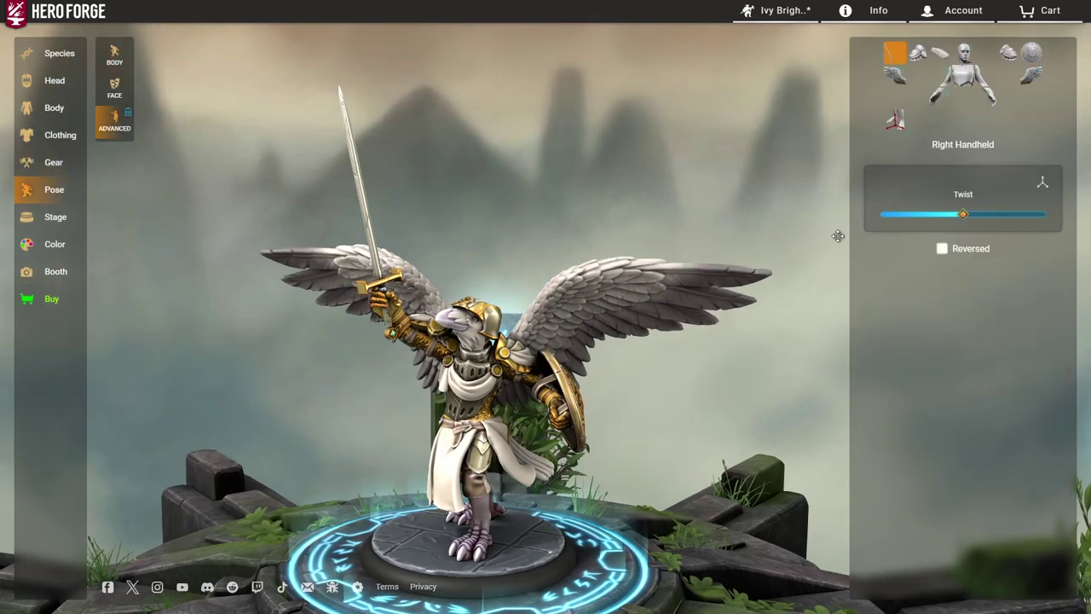
left_click(983, 79)
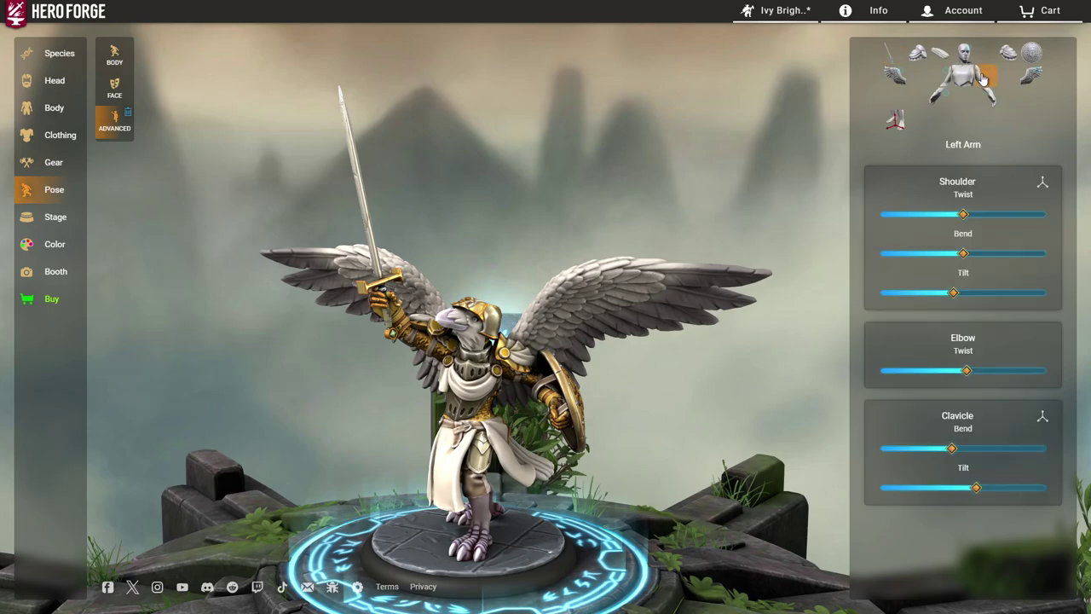
left_click_drag(689, 395, 923, 168)
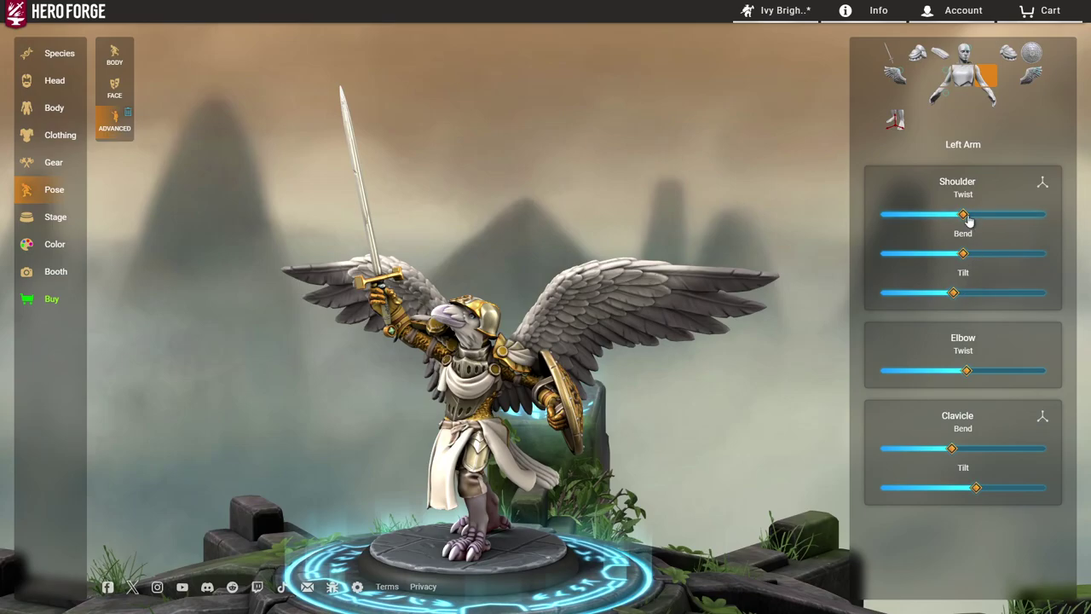
left_click_drag(969, 220, 984, 254)
left_click_drag(676, 392, 760, 462)
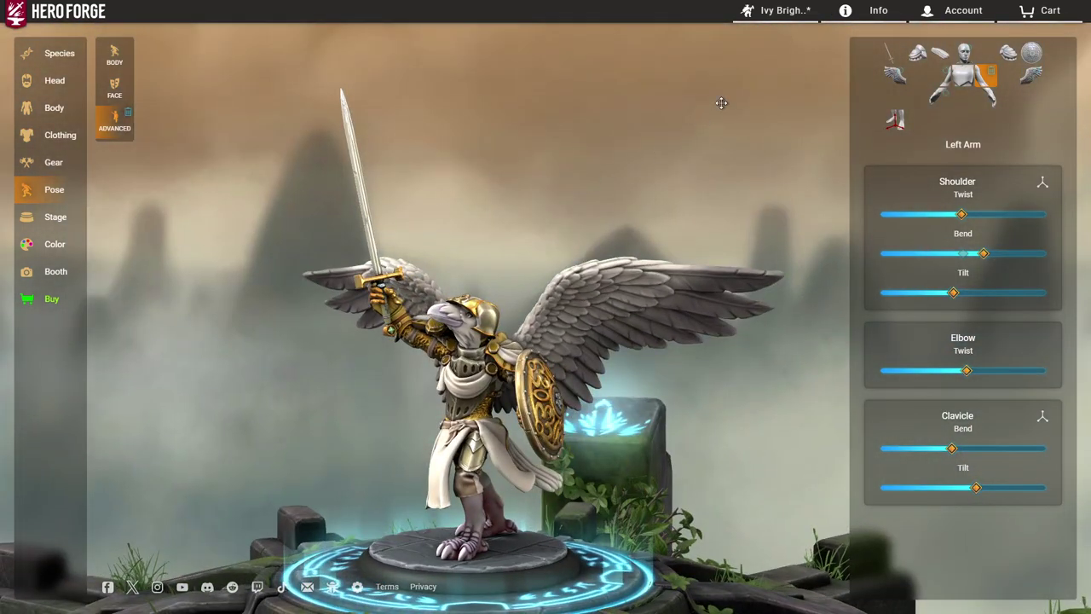
Save the character and inspect the posed shield arm from the figure's left side.
left_click(792, 13)
left_click(738, 75)
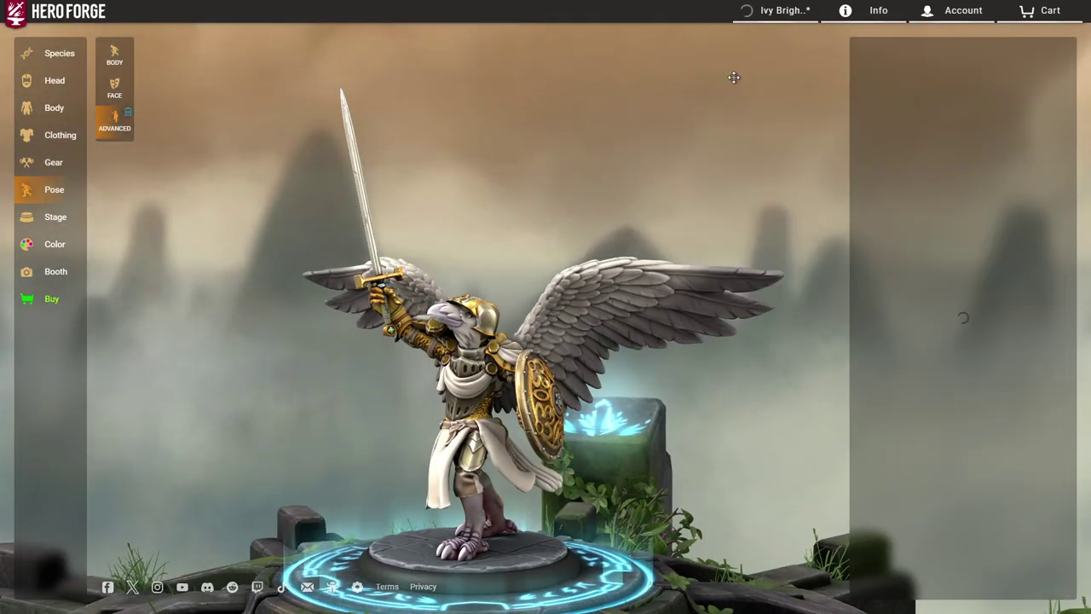
left_click_drag(653, 410, 543, 420)
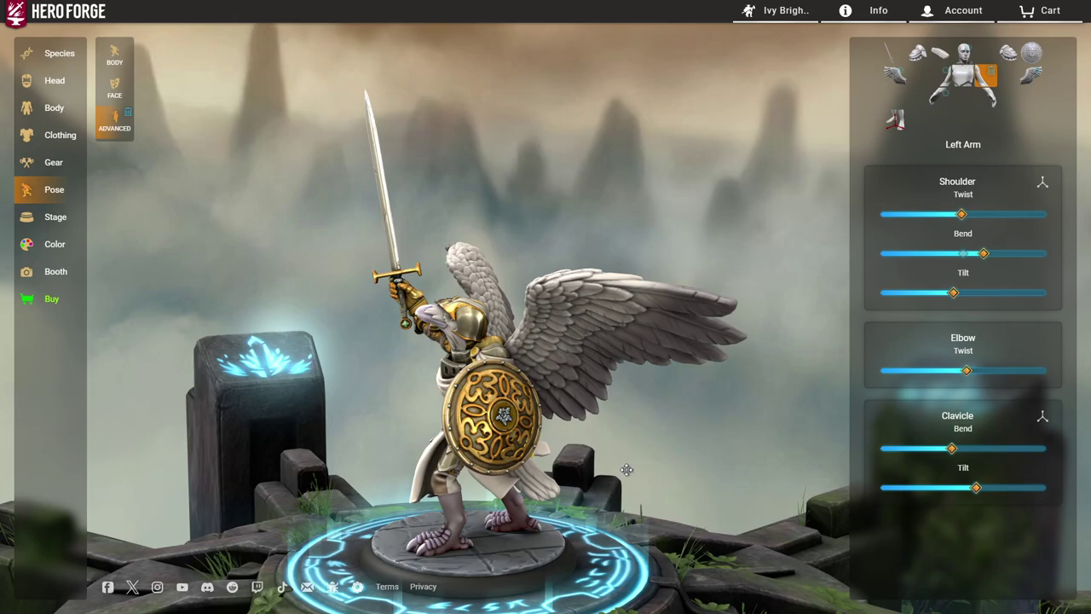
mouse_move(626, 469)
left_mouse_down()
mouse_move(823, 455)
mouse_move(614, 476)
left_mouse_up()
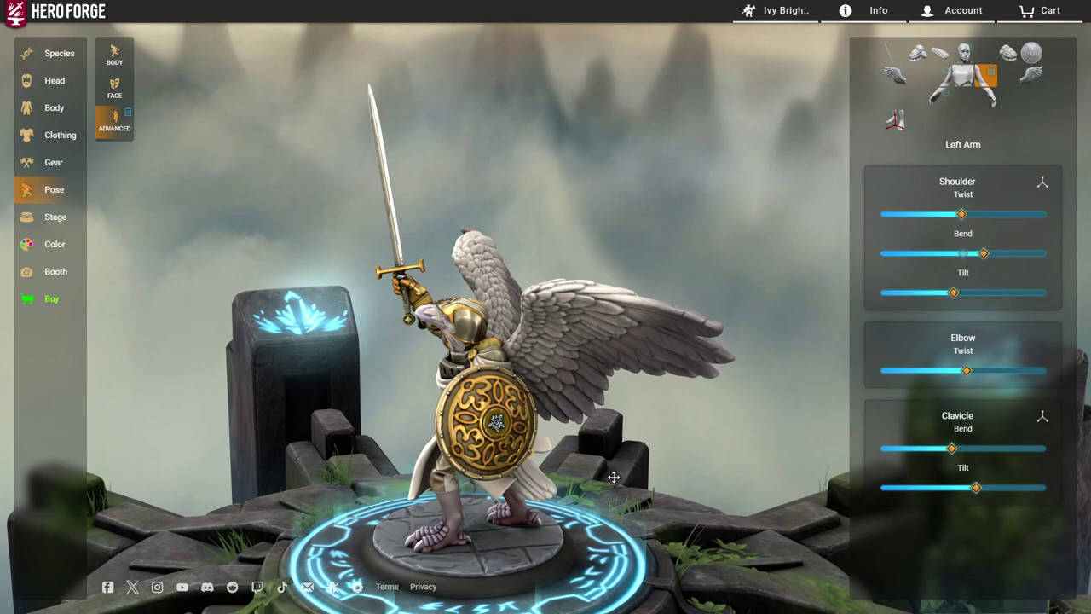